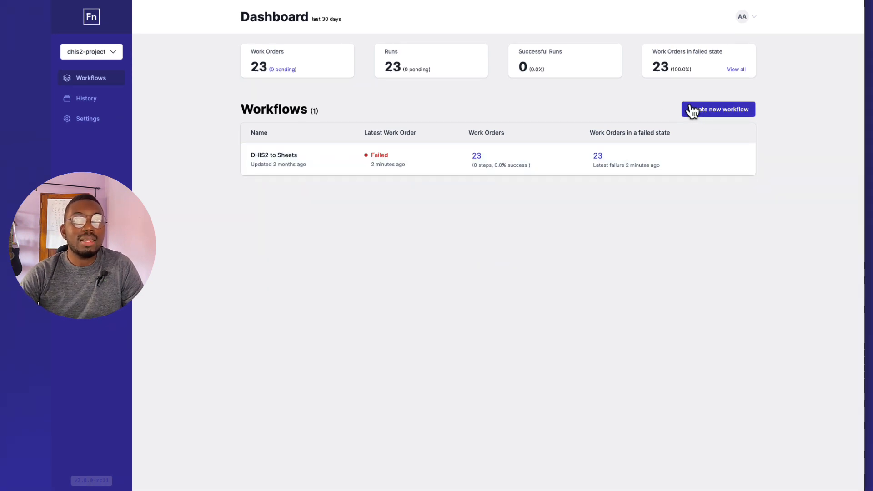
Create a new workflow named "EMR to DHIS2".
click(719, 114)
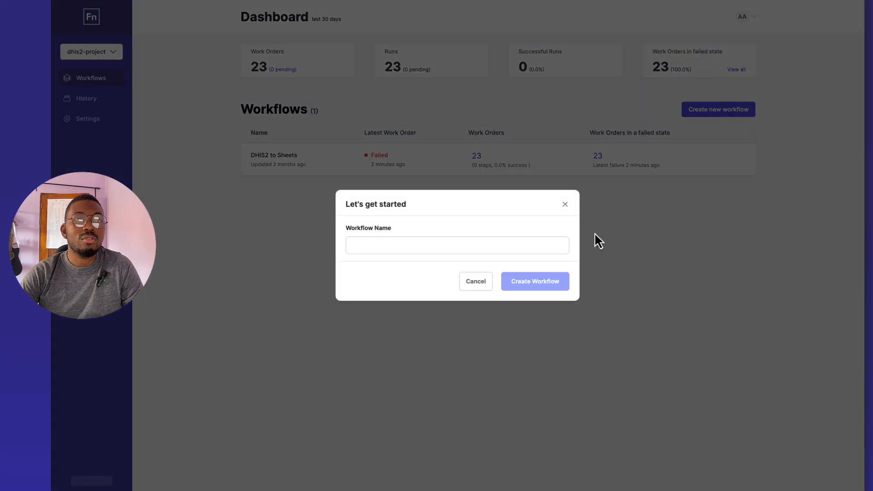
click(512, 240)
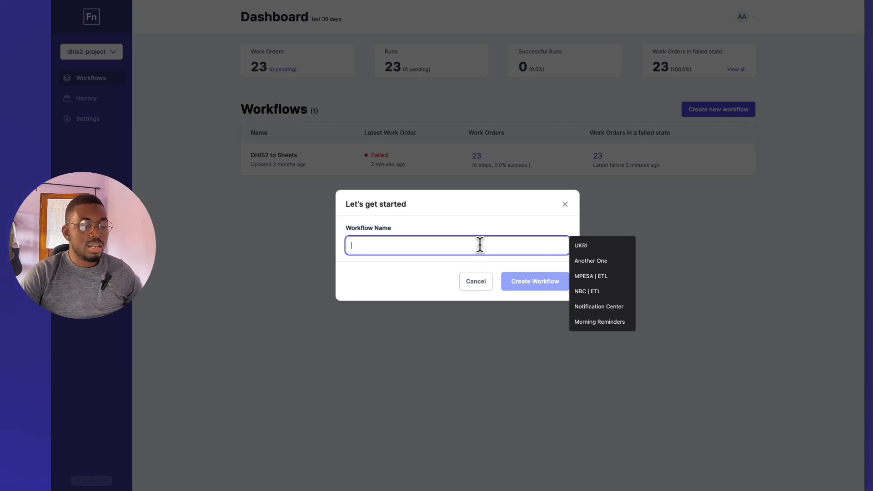
text(EMR to DHIS2)
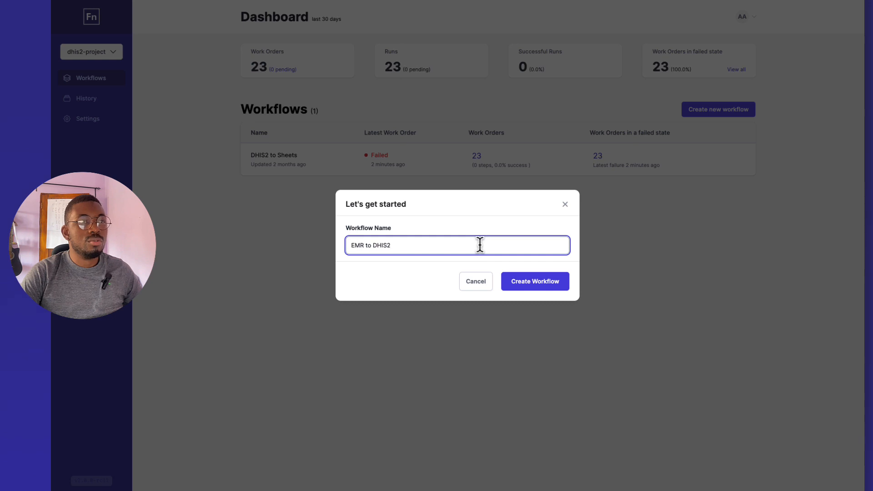
click(552, 286)
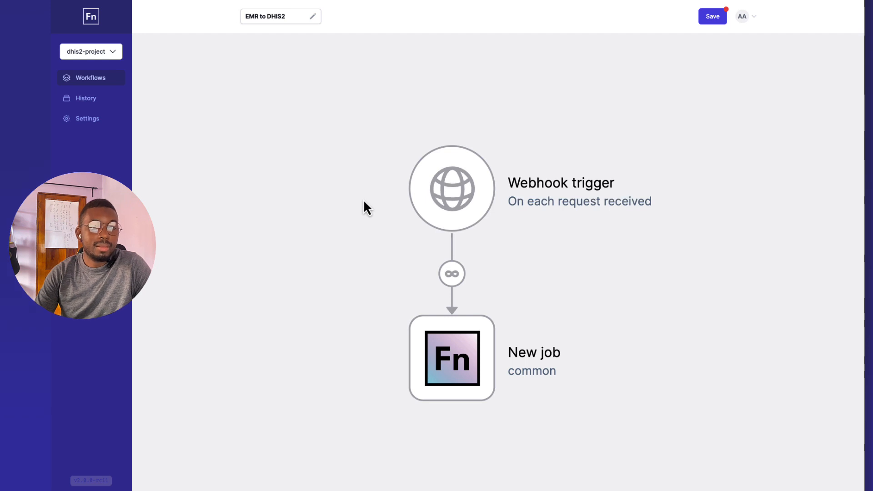
Change the webhook trigger's type to Cron Schedule (UTC).
drag(355, 179, 347, 172)
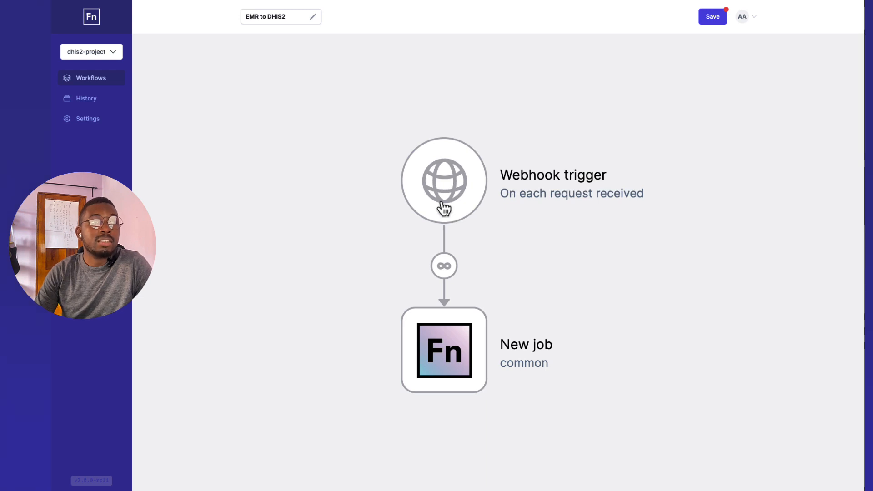
click(433, 186)
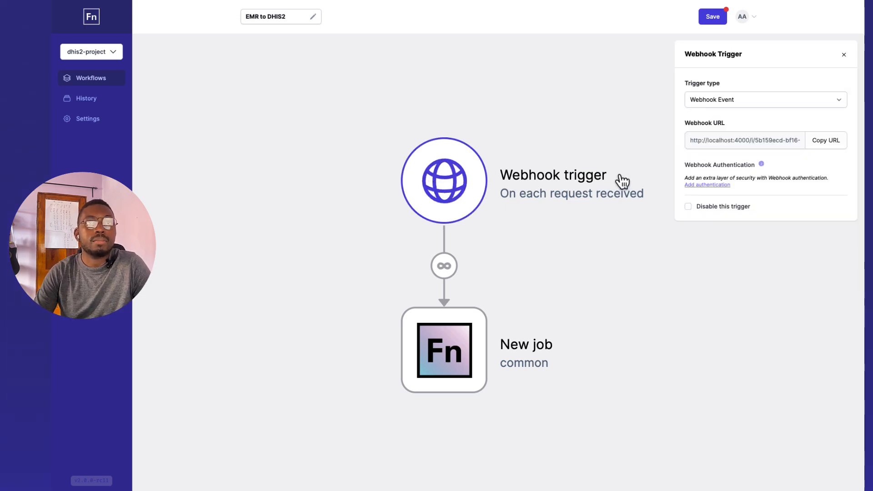
click(728, 101)
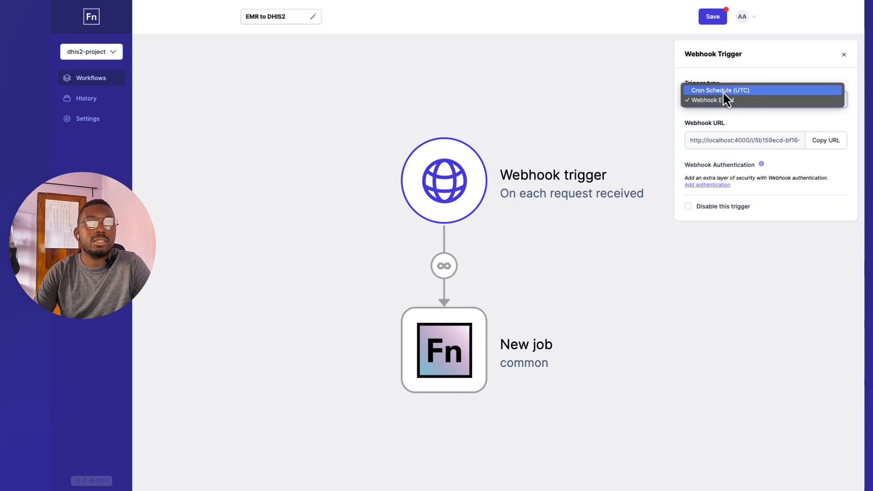
click(722, 91)
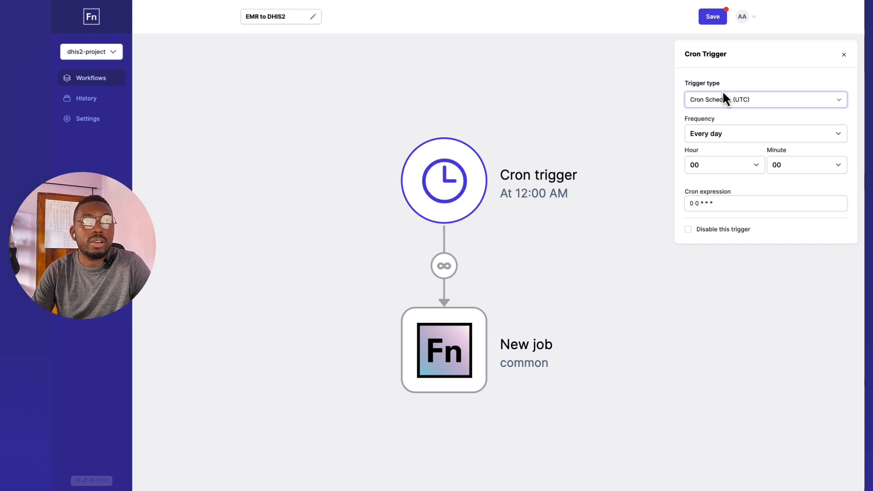
Open the path between the trigger and the job and view its available conditions.
drag(480, 289, 464, 234)
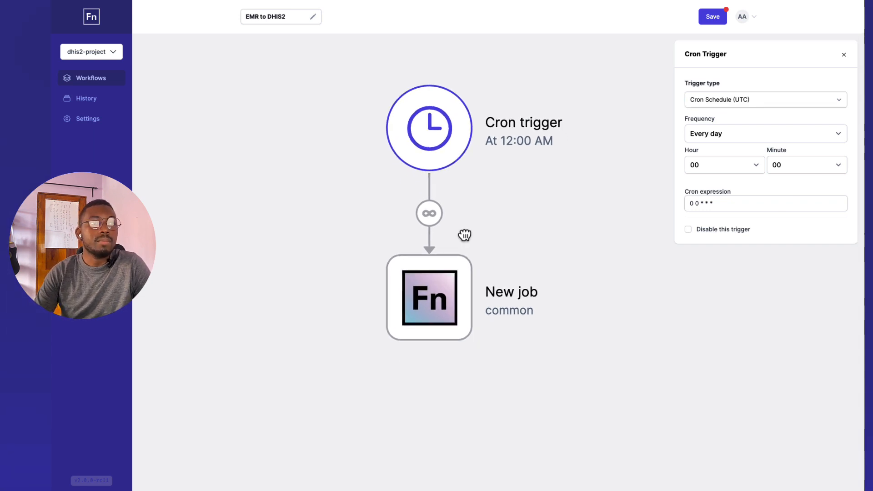
click(429, 211)
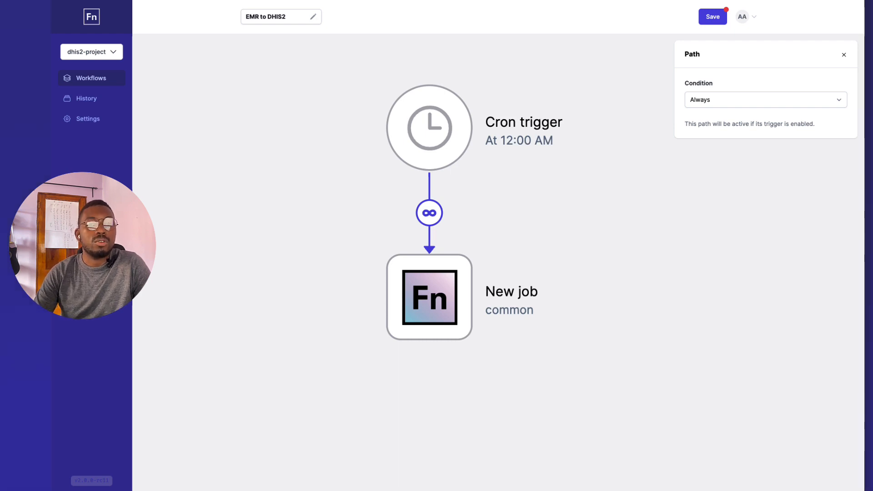
click(710, 102)
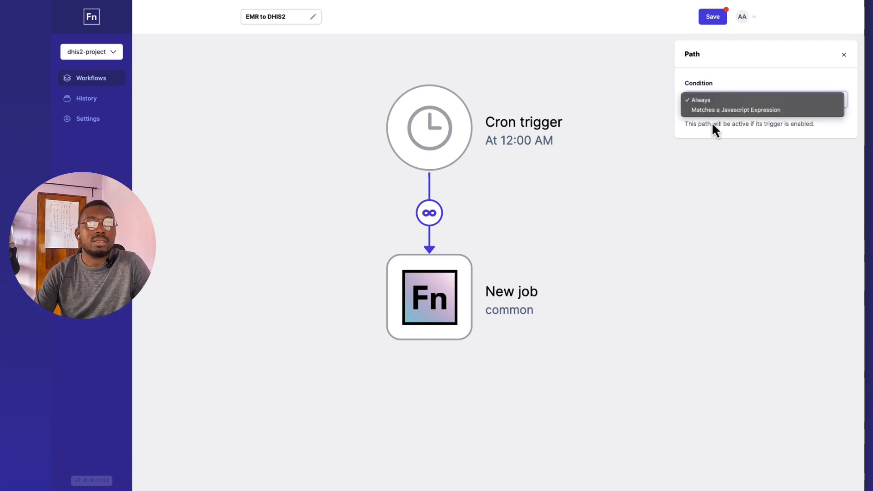
Examine the new job's name, adaptor, version and credential settings and their available options.
click(437, 283)
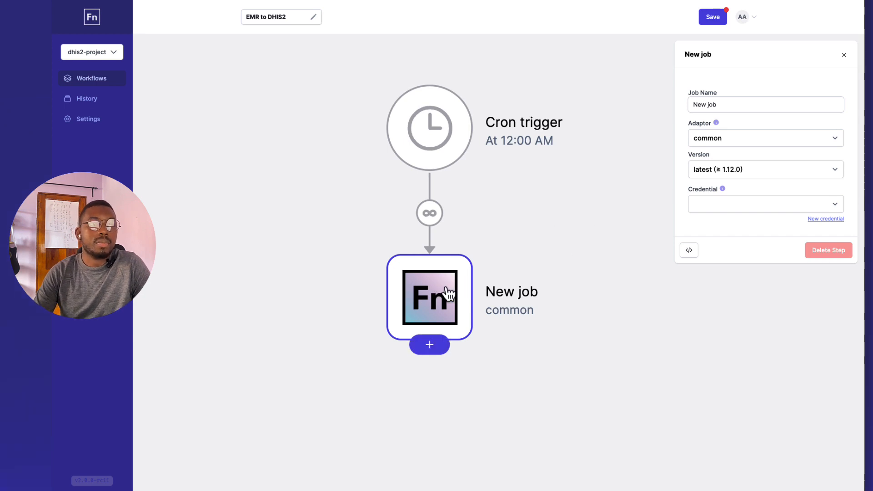
drag(423, 297, 408, 328)
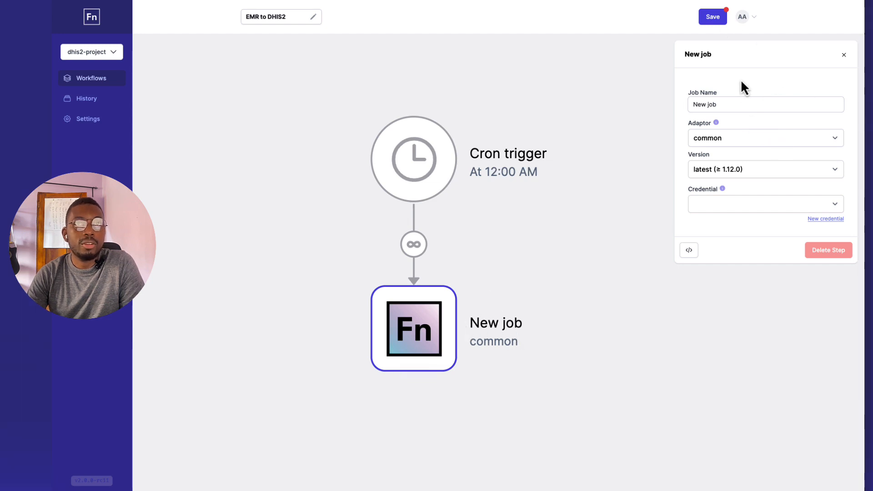
click(729, 102)
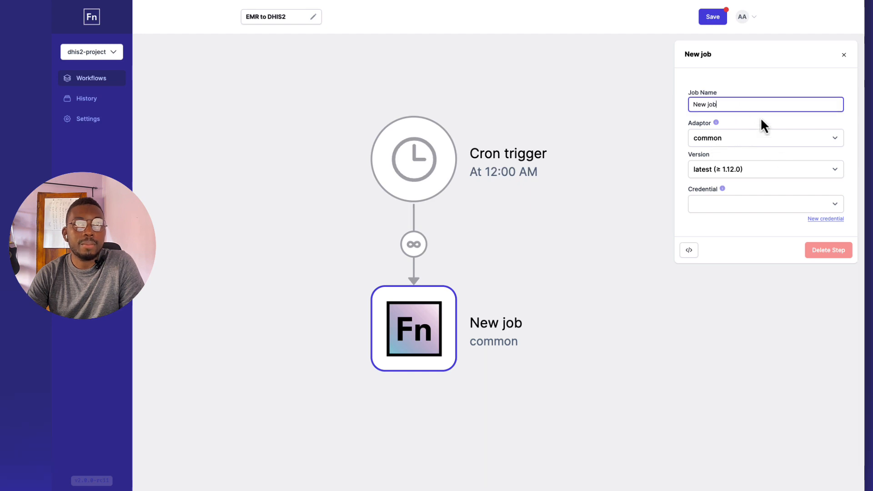
click(727, 132)
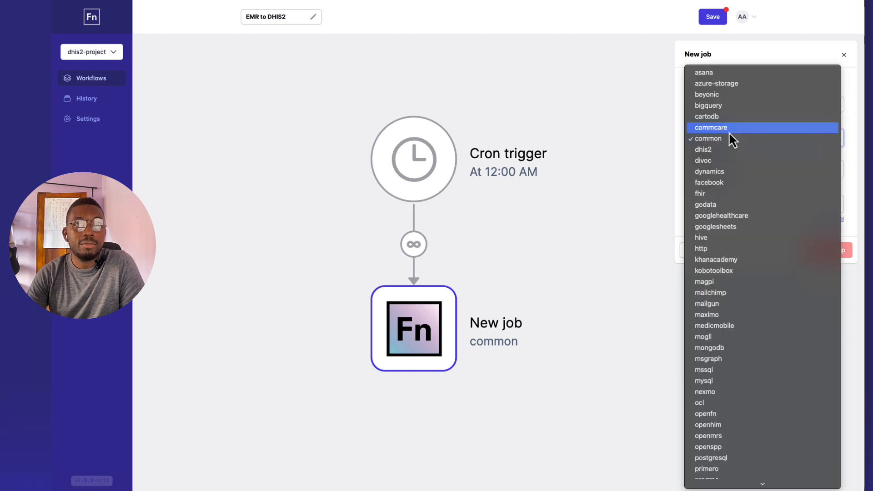
click(837, 142)
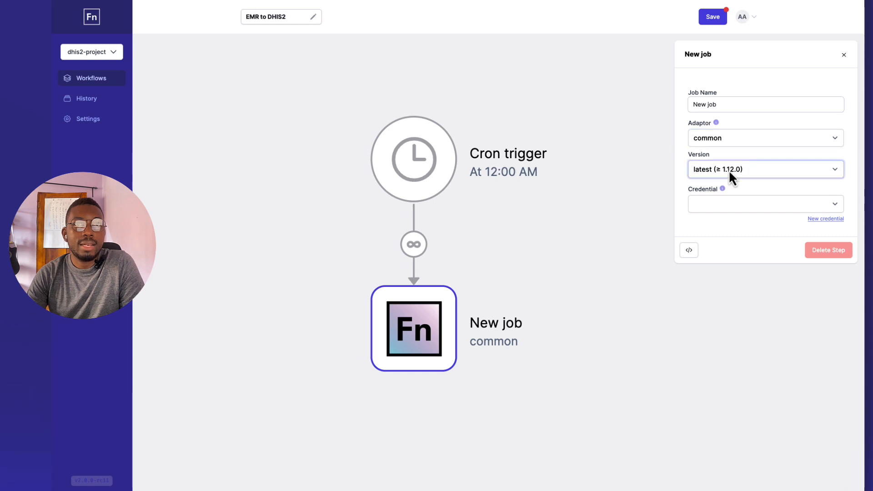
click(728, 170)
click(729, 169)
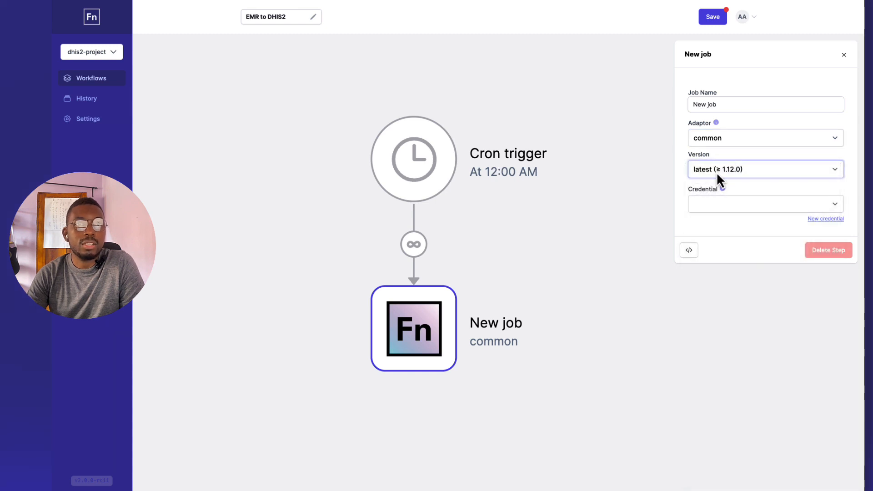
click(736, 207)
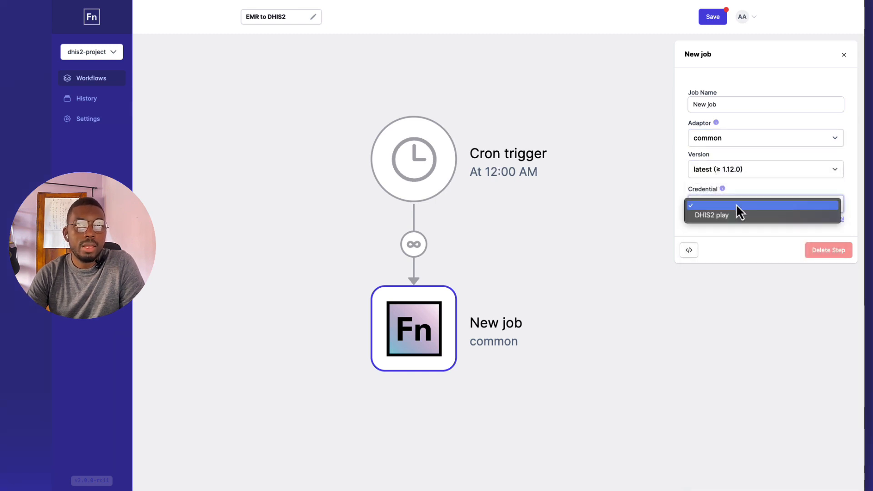
click(739, 201)
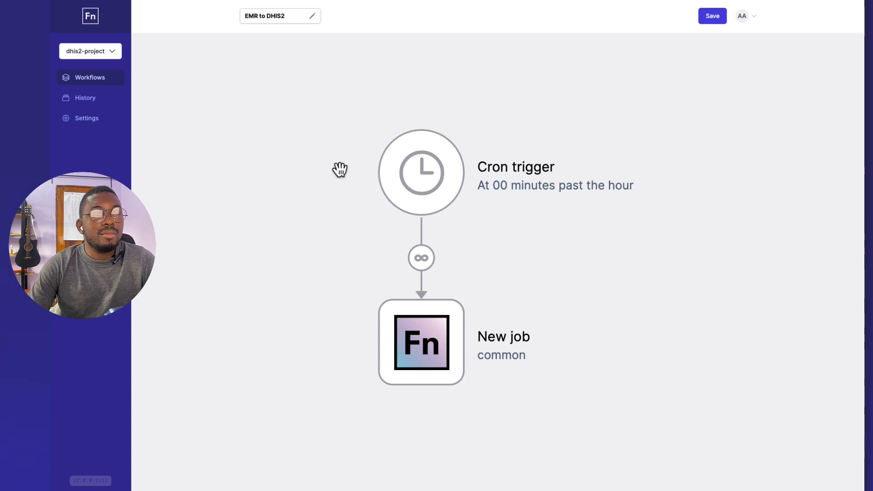
Set the cron trigger's frequency to every week.
drag(345, 228, 370, 233)
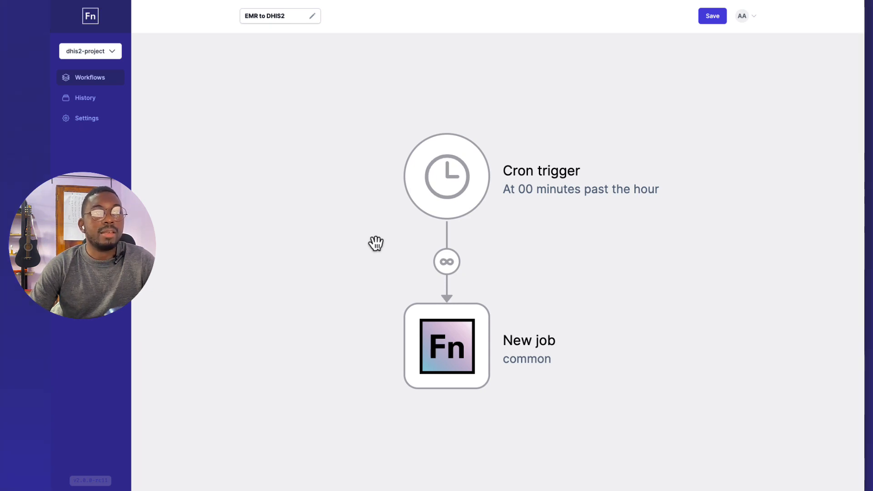
drag(386, 257, 344, 226)
click(394, 162)
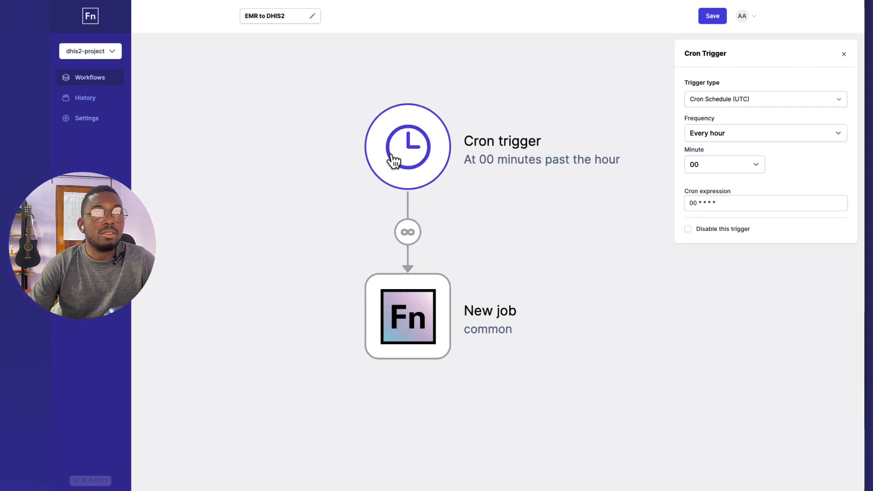
click(704, 134)
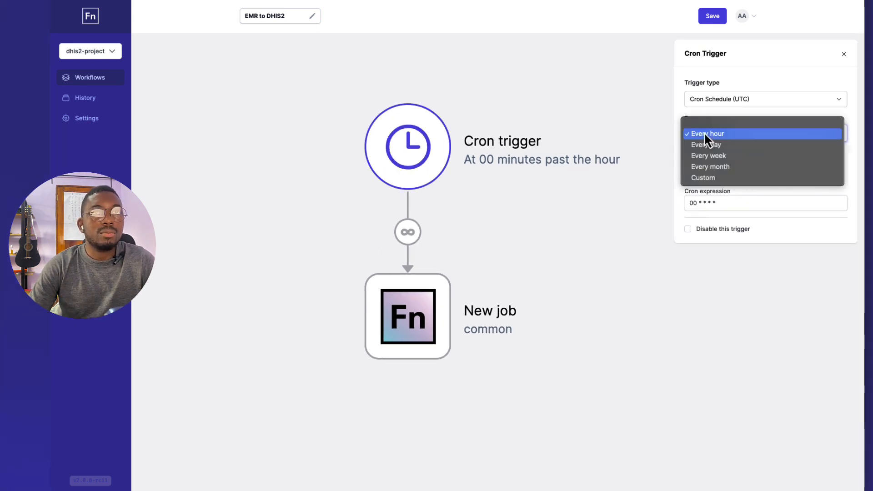
click(715, 157)
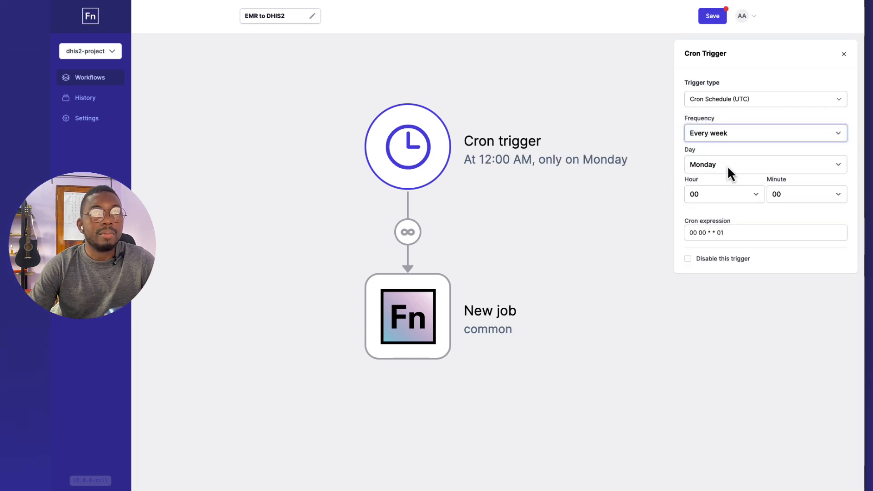
click(718, 172)
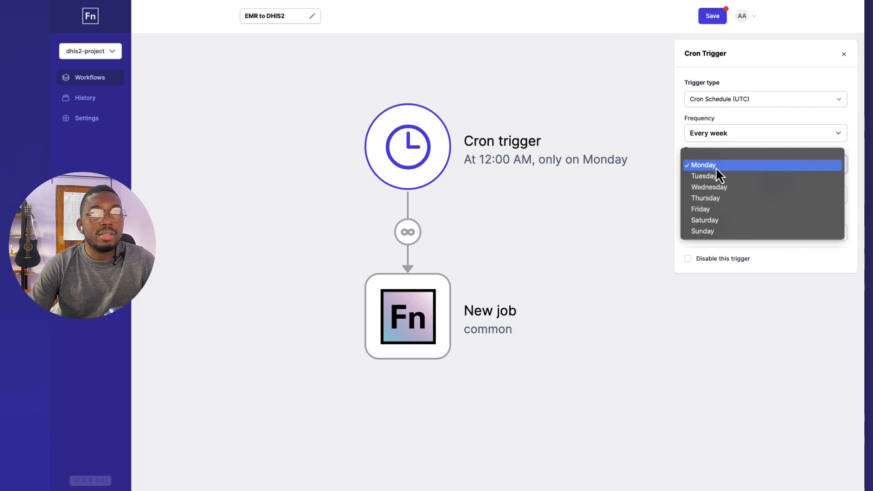
click(717, 202)
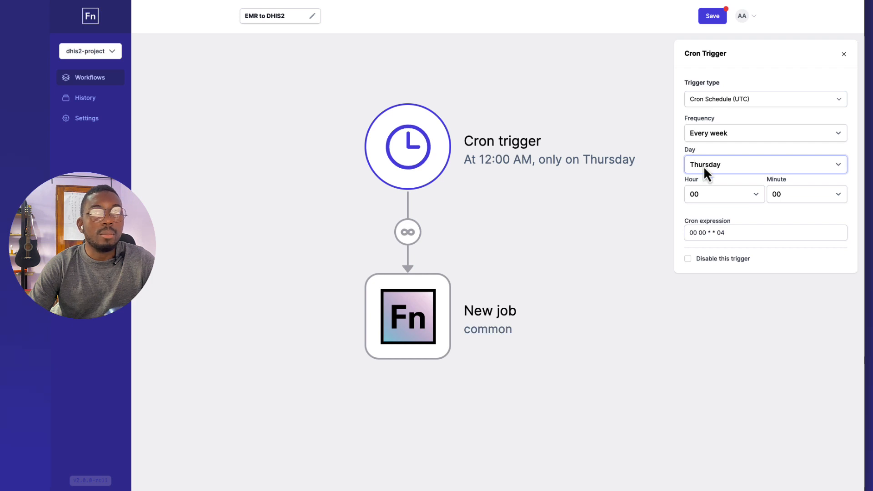
click(703, 166)
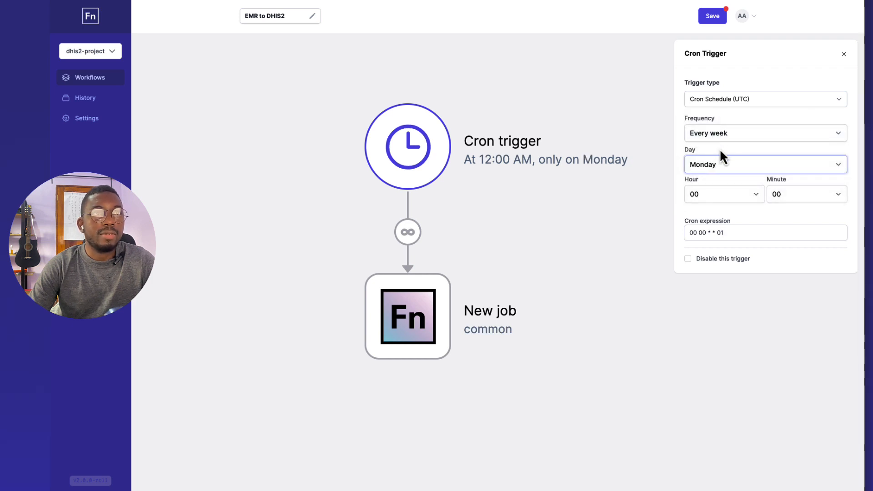
Rename the new job below the cron trigger as "Fetch Patients Records".
mouse_move(406, 301)
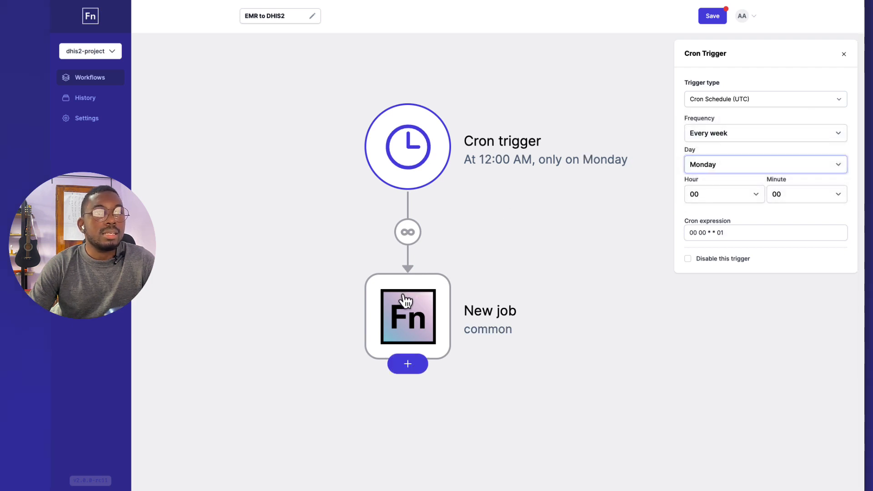
click(406, 301)
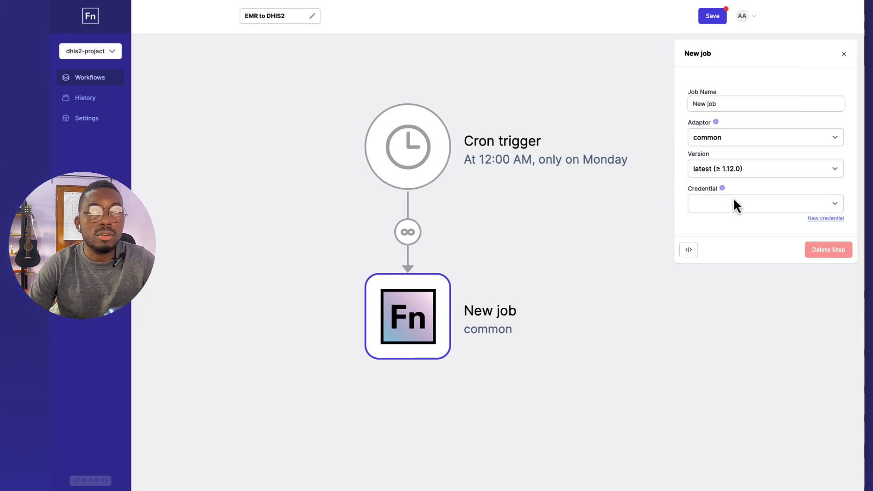
click(714, 105)
key(ctrl+a)
text(F)
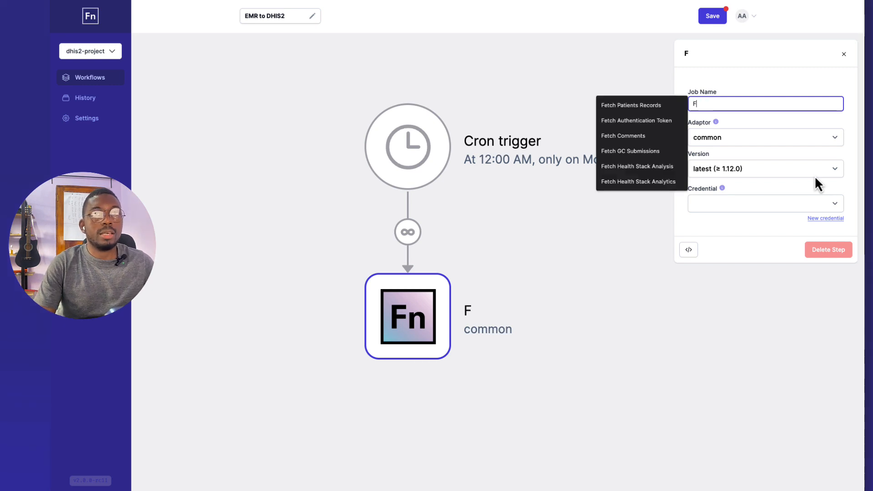
text(etcg)
key(BackSpace)
text(h)
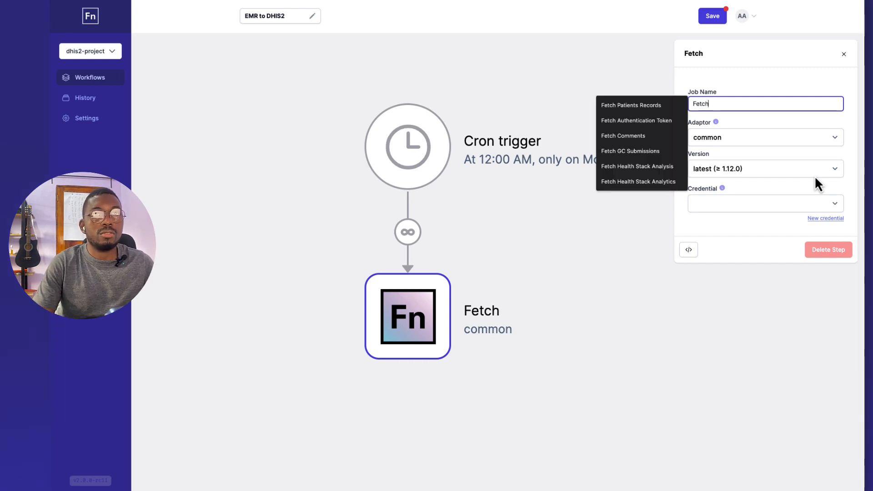
click(659, 108)
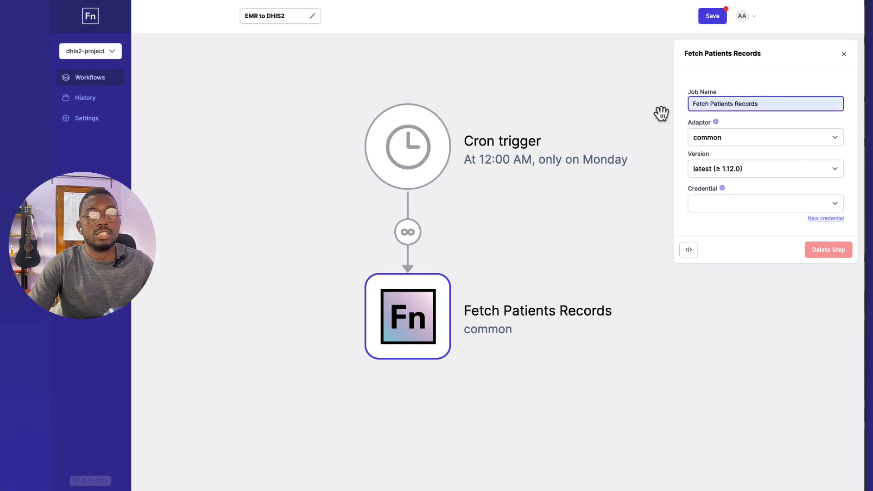
Set the Fetch Patients Records job's adaptor to http, using the latest version (≥ 6.0.0).
click(748, 141)
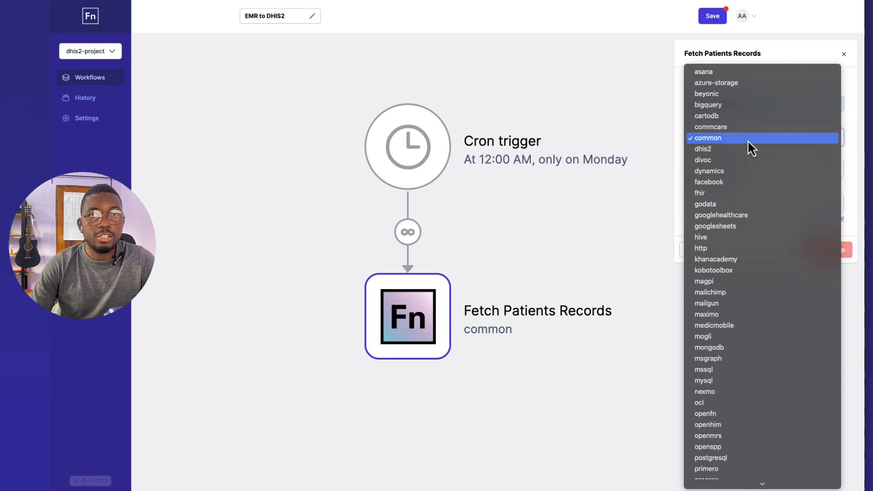
click(705, 248)
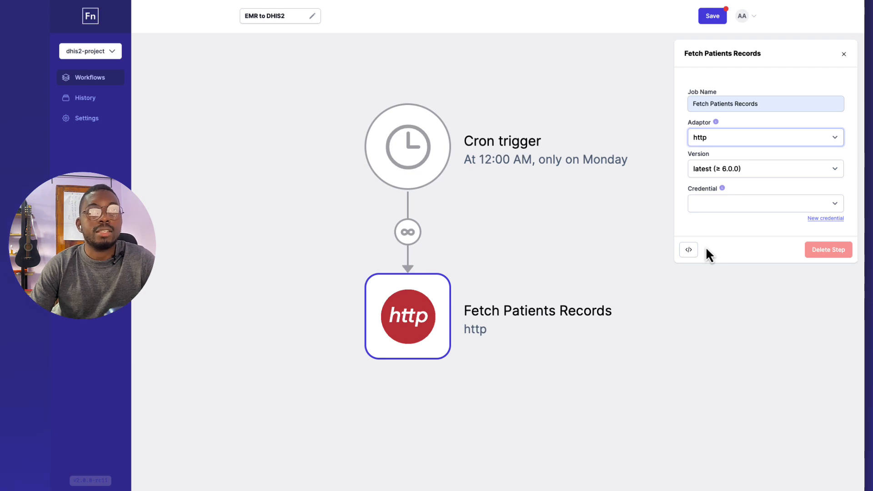
click(732, 171)
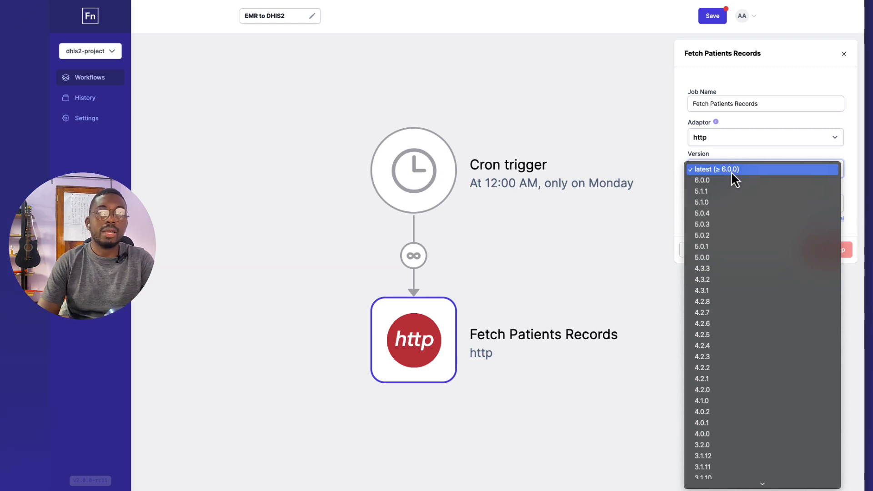
click(754, 150)
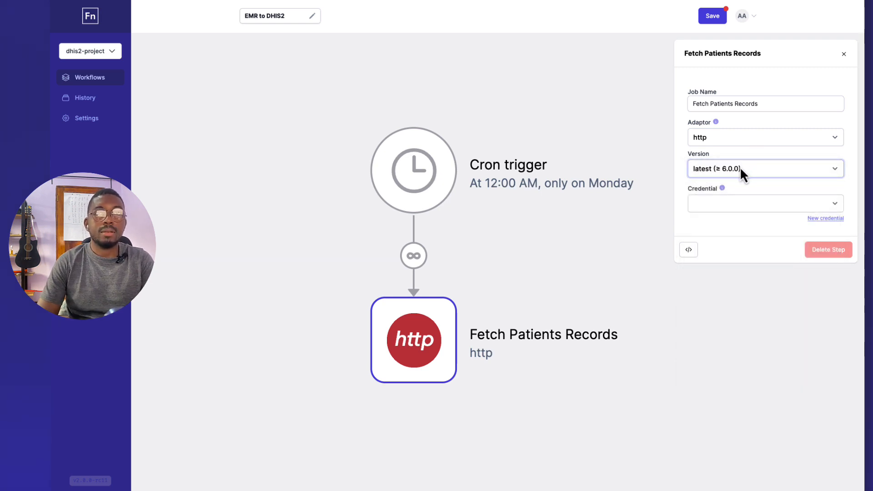
Set the Fetch Patients Records job's adaptor version to 6.0.0.
click(740, 168)
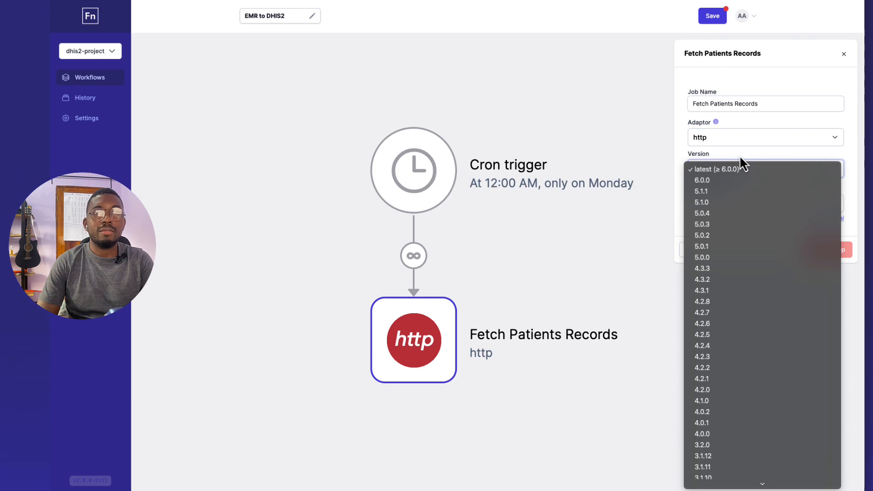
click(706, 181)
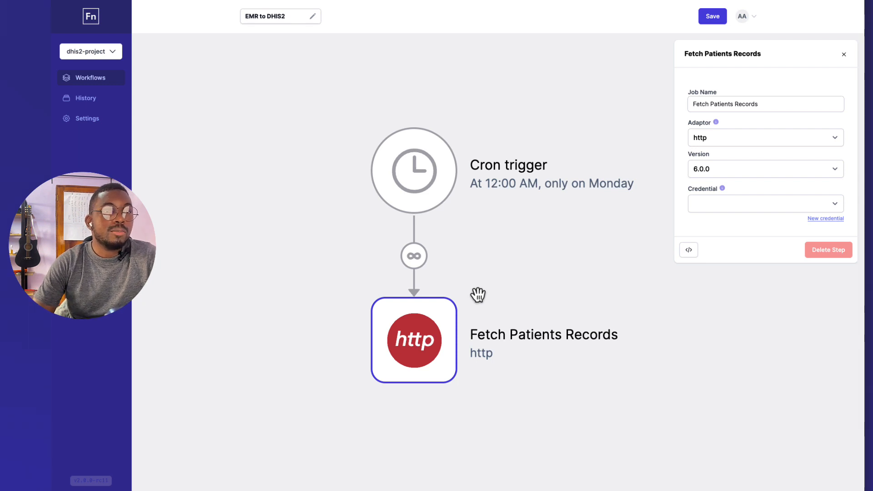
Add a job named "DHIS2 Data Mapping" below the Fetch Patients Records job.
mouse_move(444, 367)
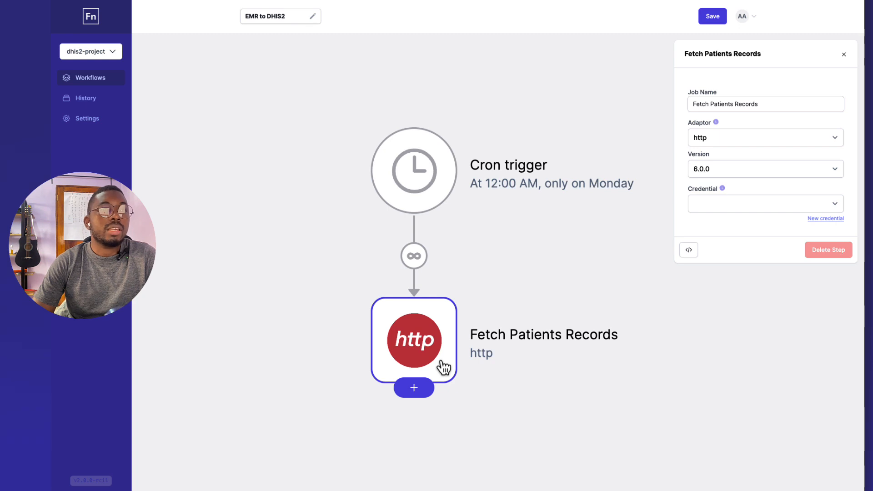
click(422, 394)
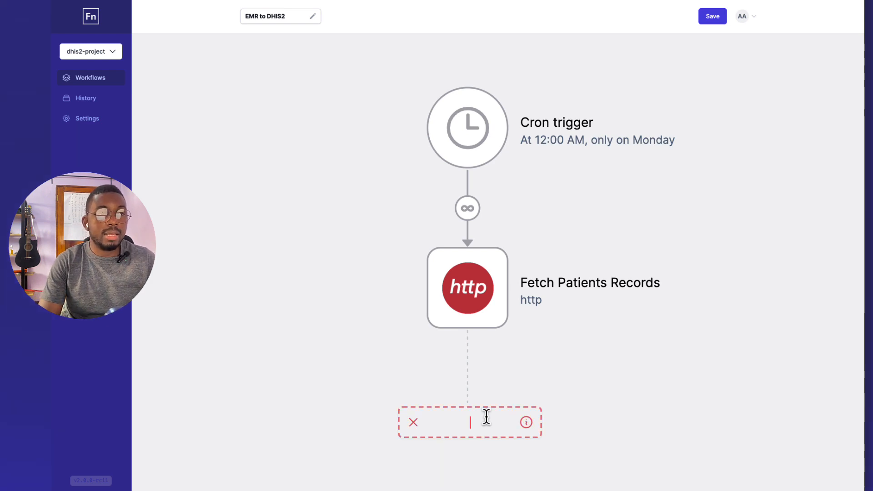
text(DHIS2)
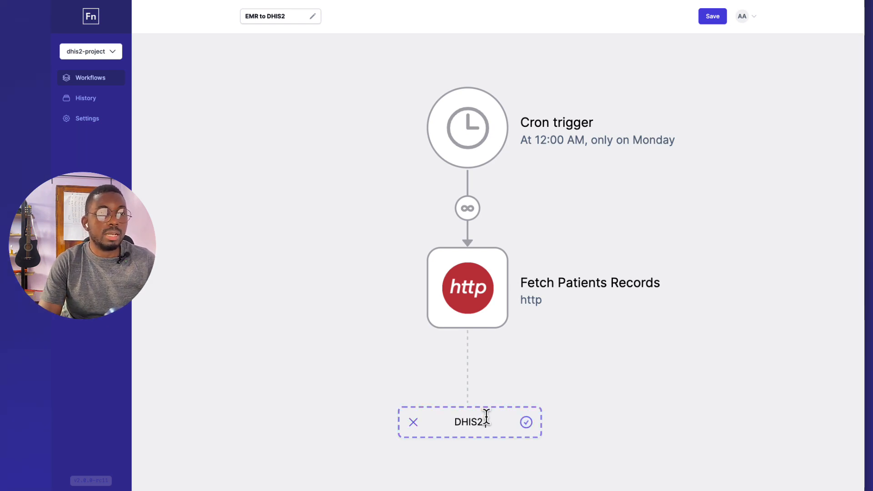
text( Data Mapping)
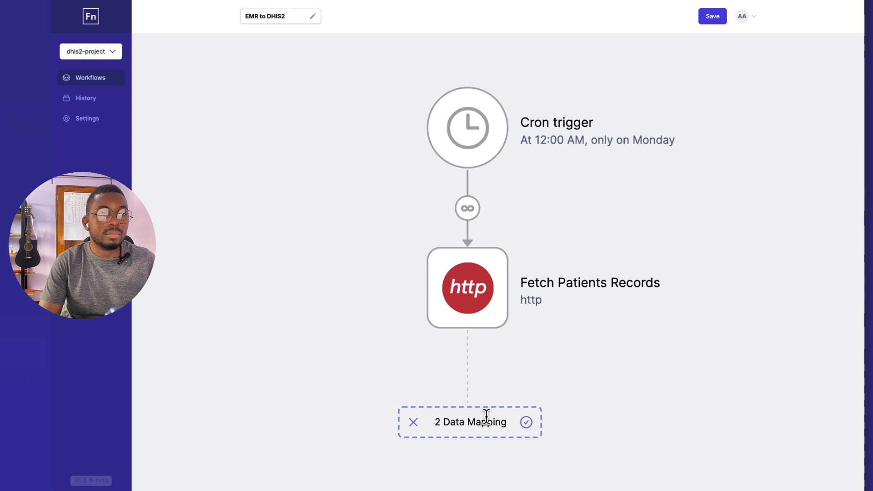
key(Return)
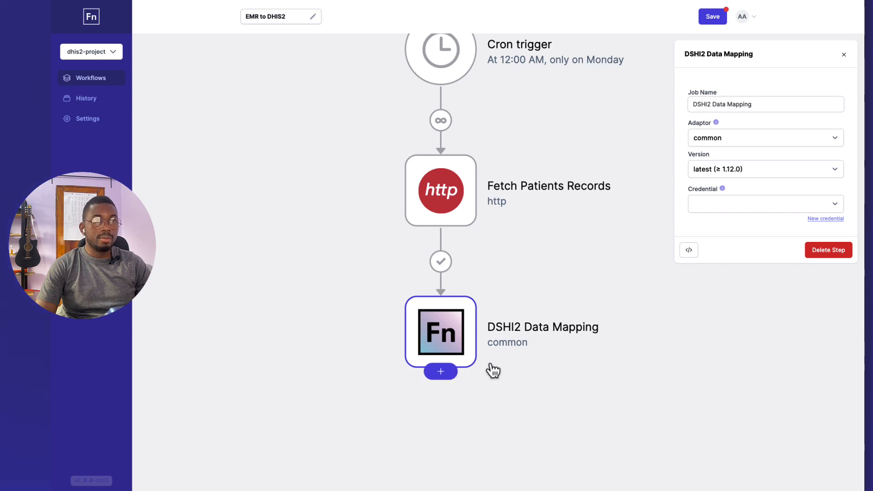
Add a "Sync Patients Records" job below the data mapping job and set its adaptor to dhis2.
click(451, 372)
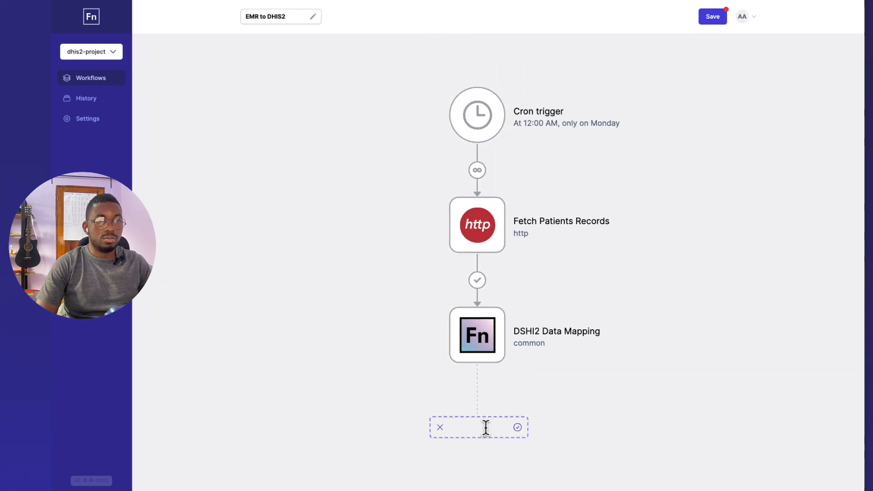
text(Sync)
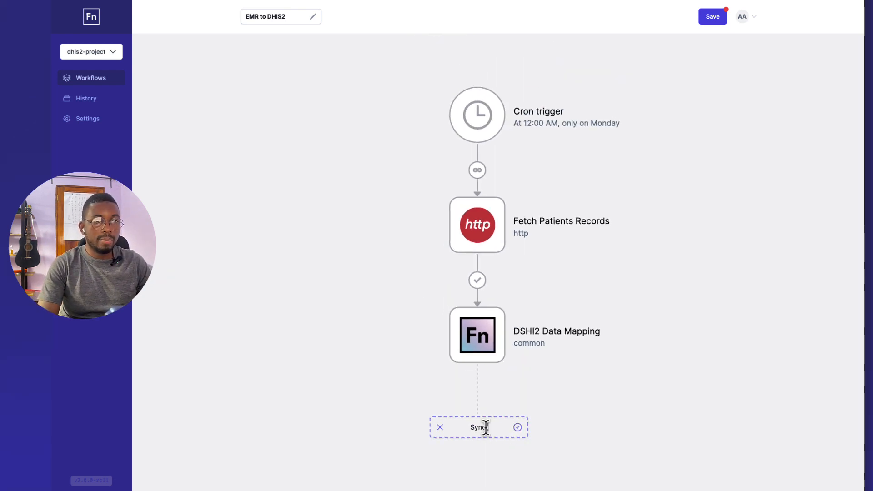
text( Patients )
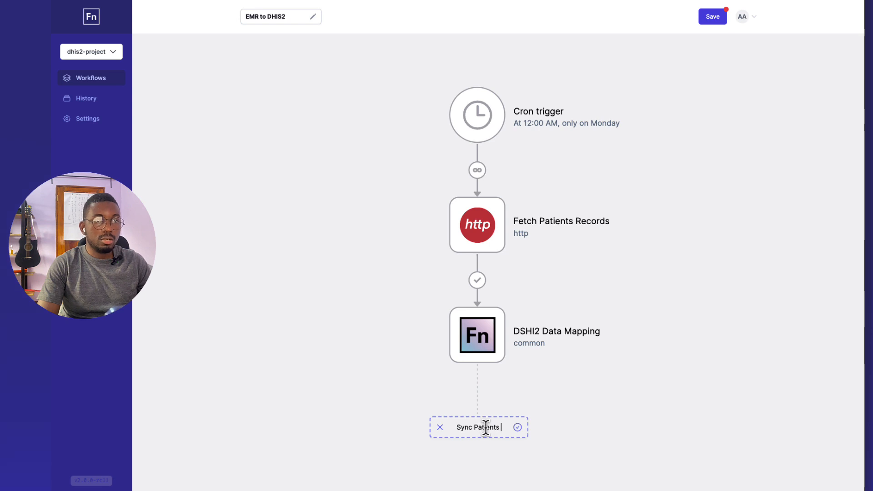
text(Records)
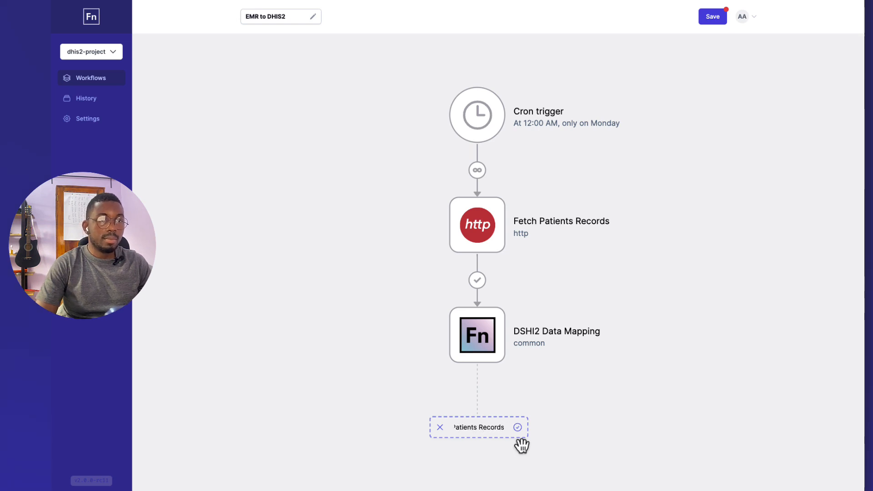
click(517, 427)
click(738, 139)
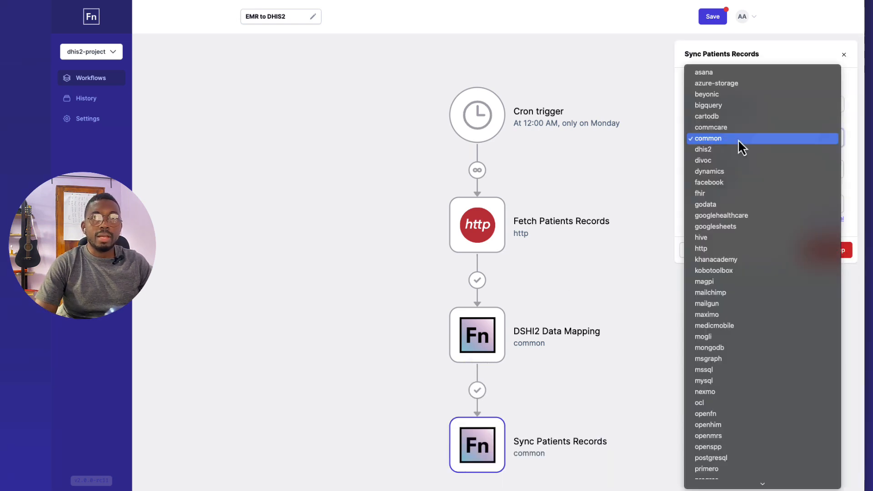
click(714, 152)
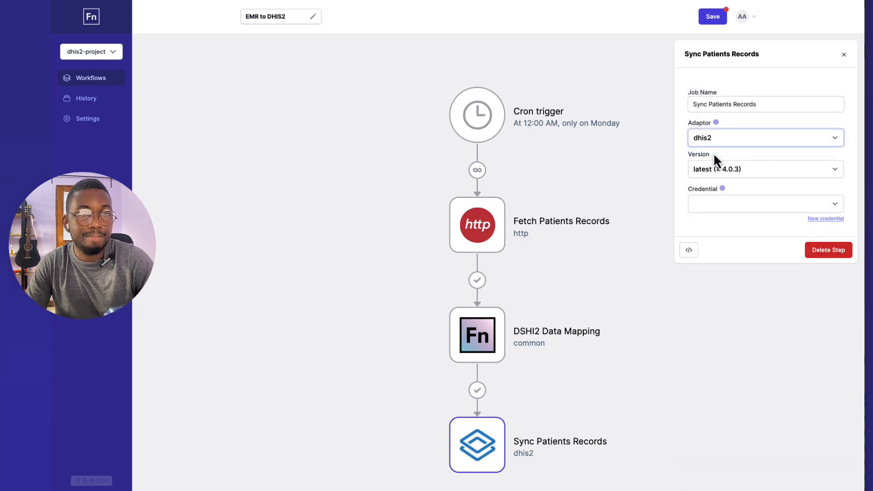
Rename the data mapping job as "Map and Sync to DHIS2".
click(578, 339)
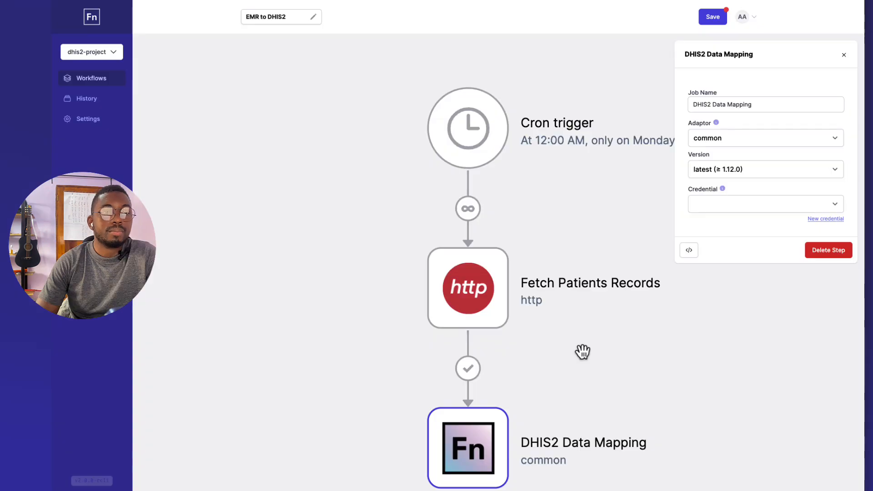
mouse_move(491, 431)
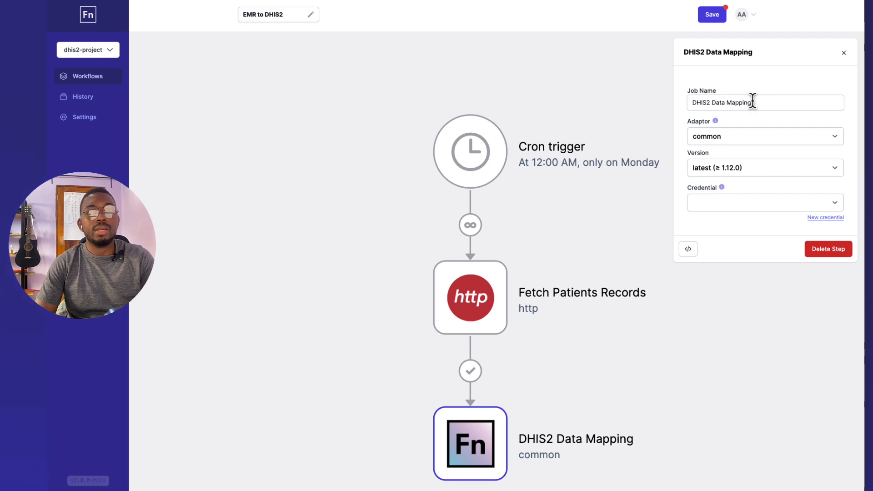
click(768, 102)
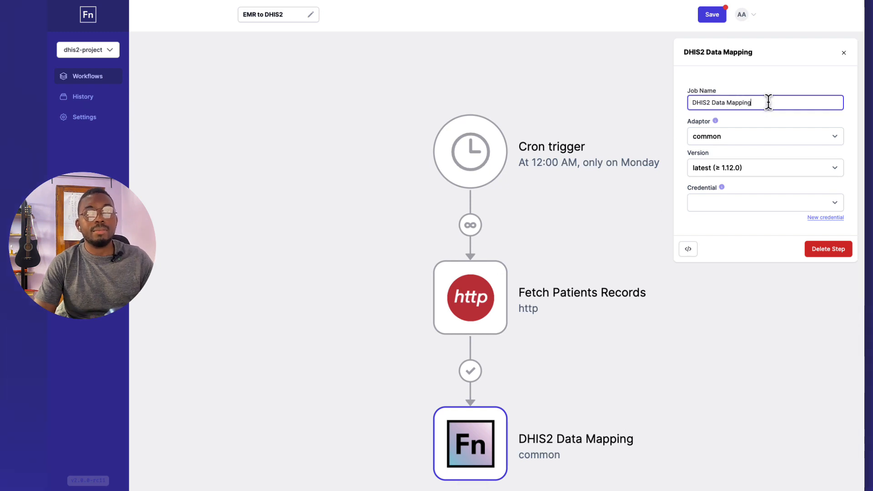
key(ctrl+a)
text(M)
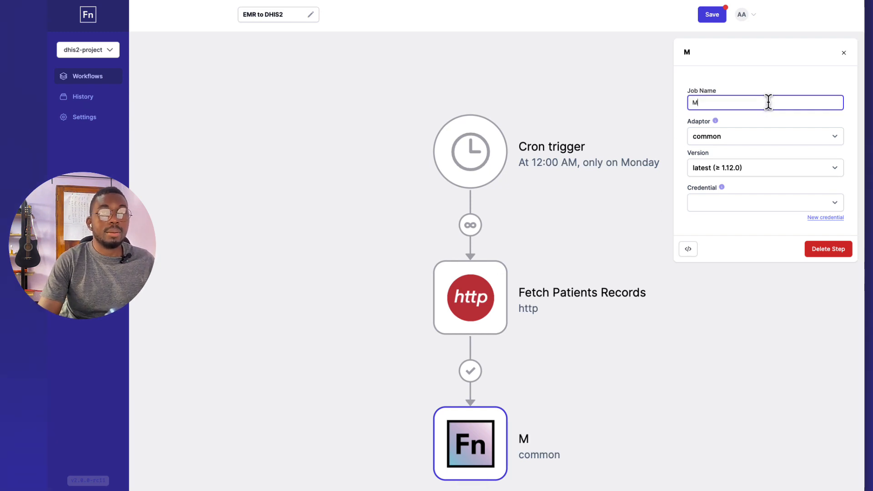
text(ap and)
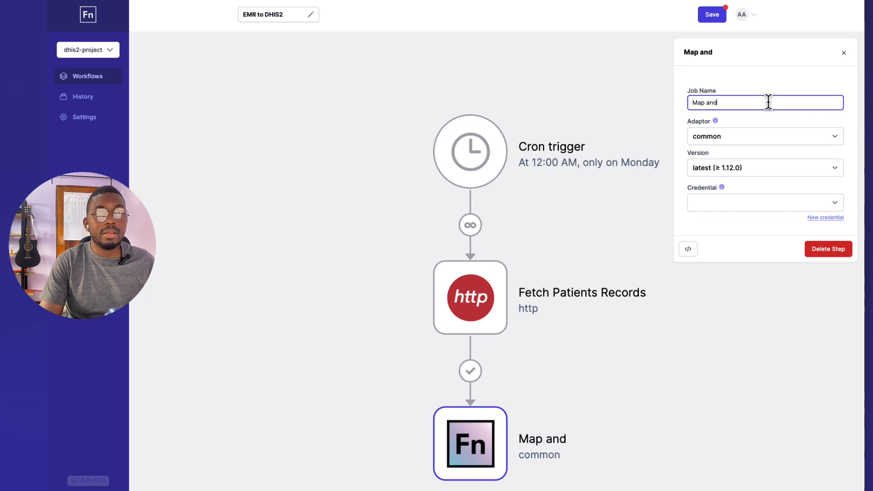
text( Sync)
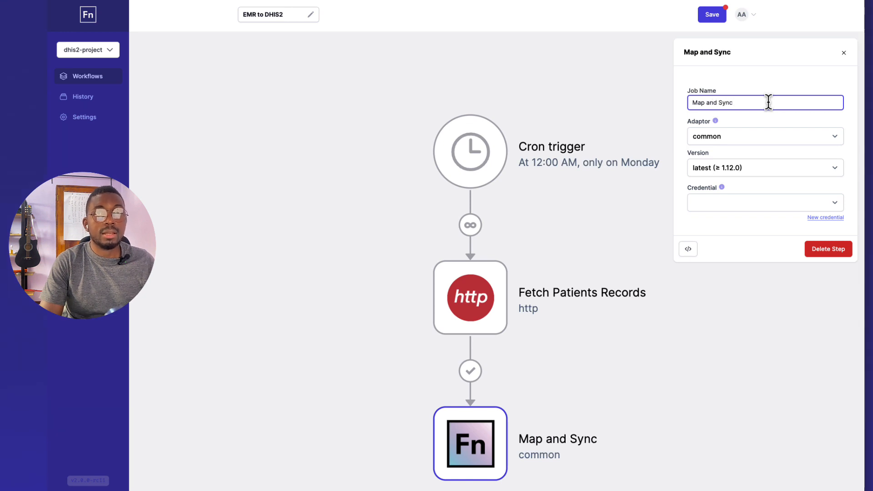
text( to DHIS@)
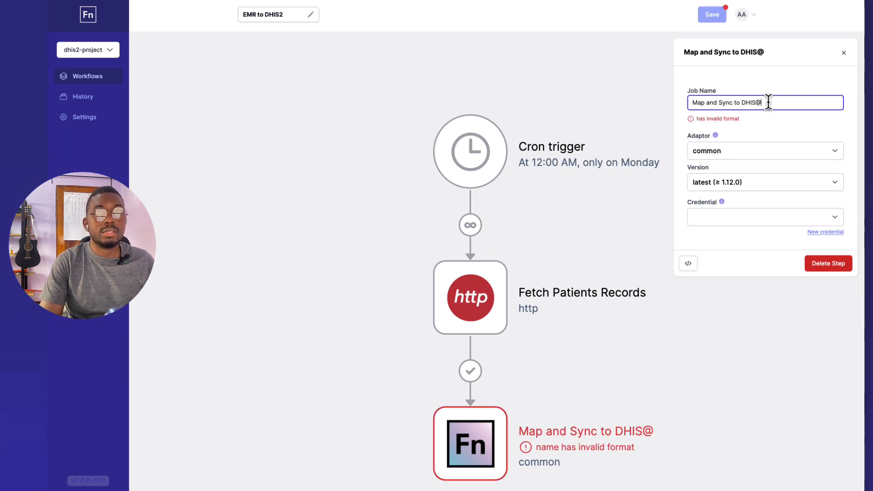
key(BackSpace)
text(2)
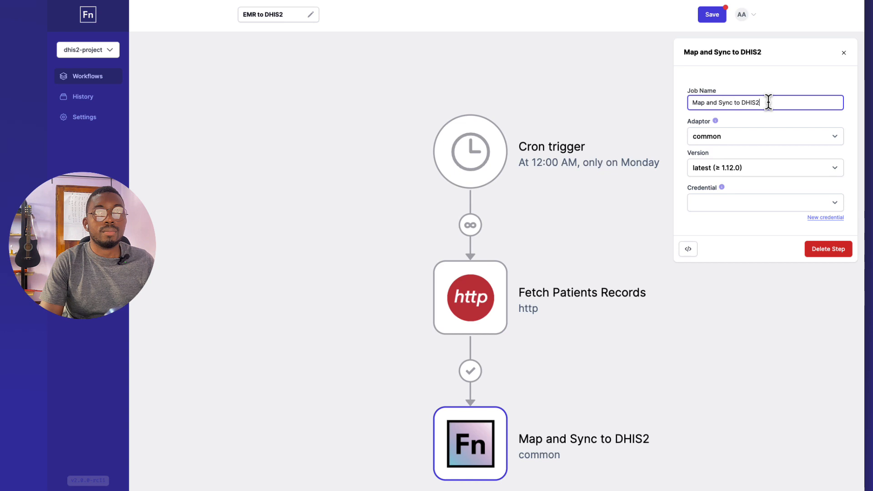
Set the Map and Sync to DHIS2 job's adaptor to dhis2 and choose a version for it.
click(740, 137)
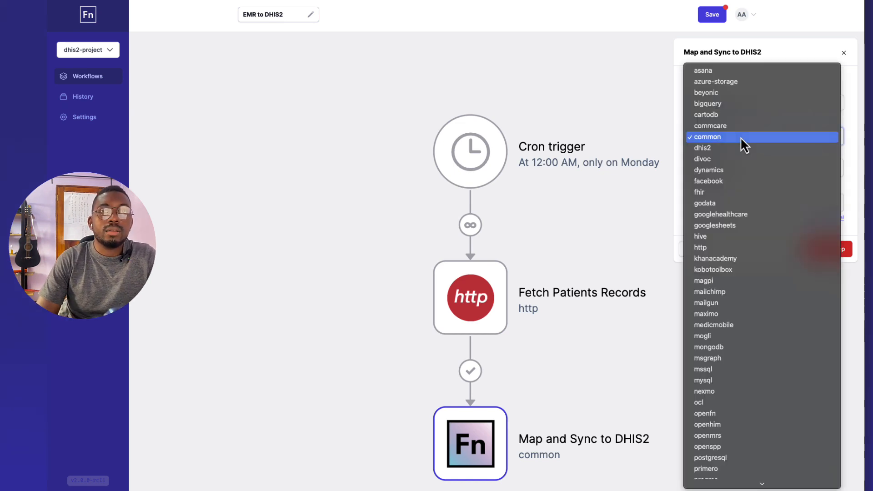
click(716, 149)
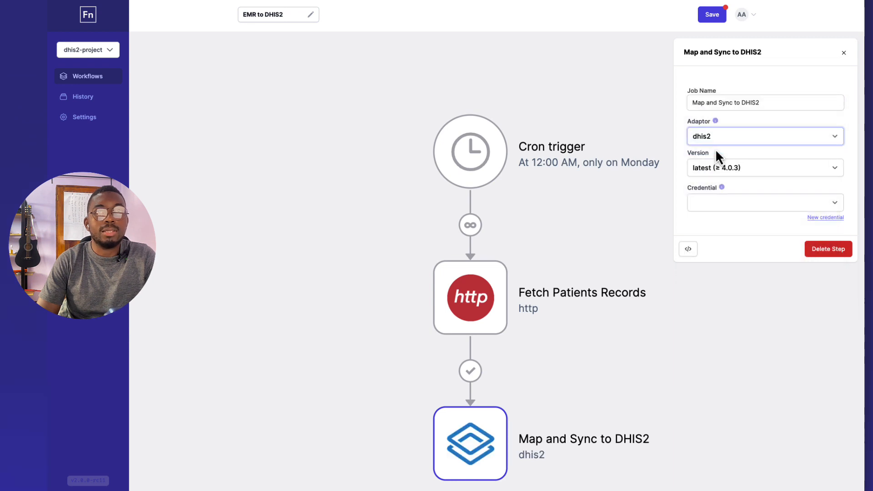
click(733, 168)
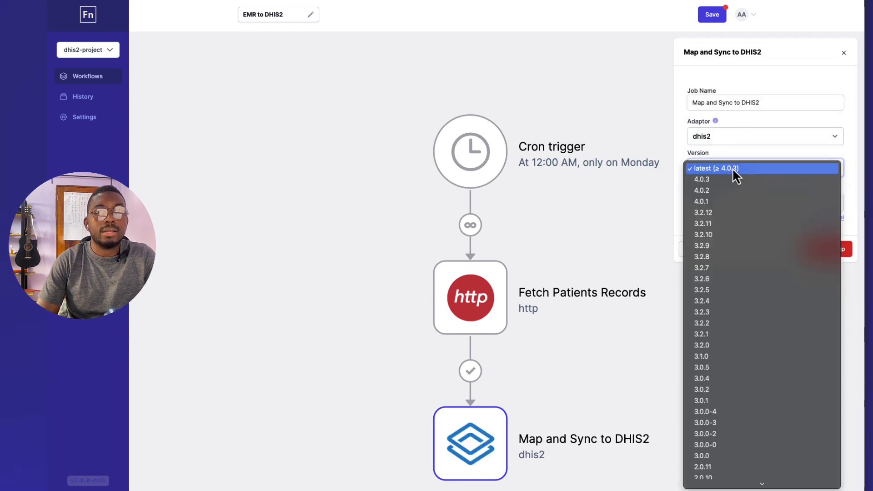
click(718, 187)
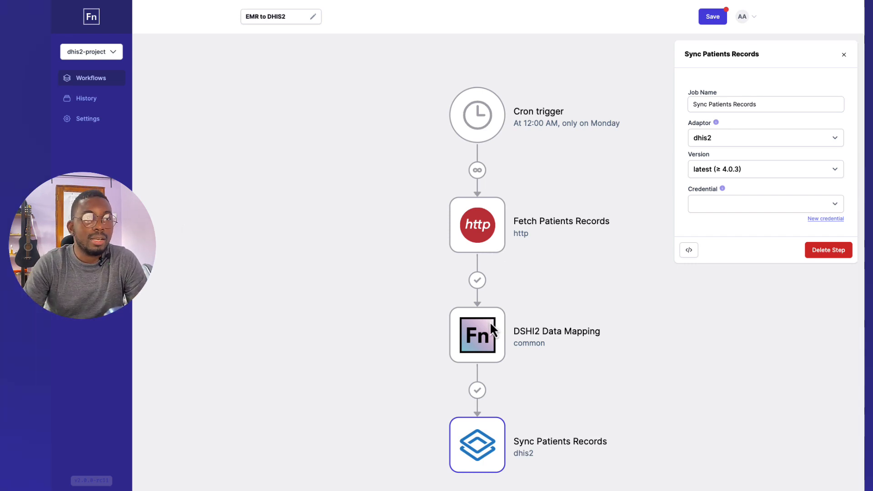
Open the DSHI2 Data Mapping job in the code editor and expand its output and logs.
click(522, 319)
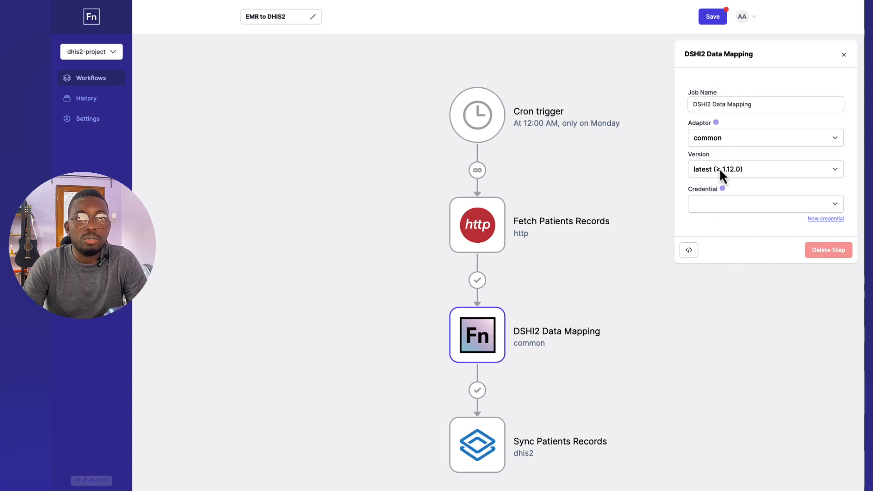
click(689, 251)
click(828, 53)
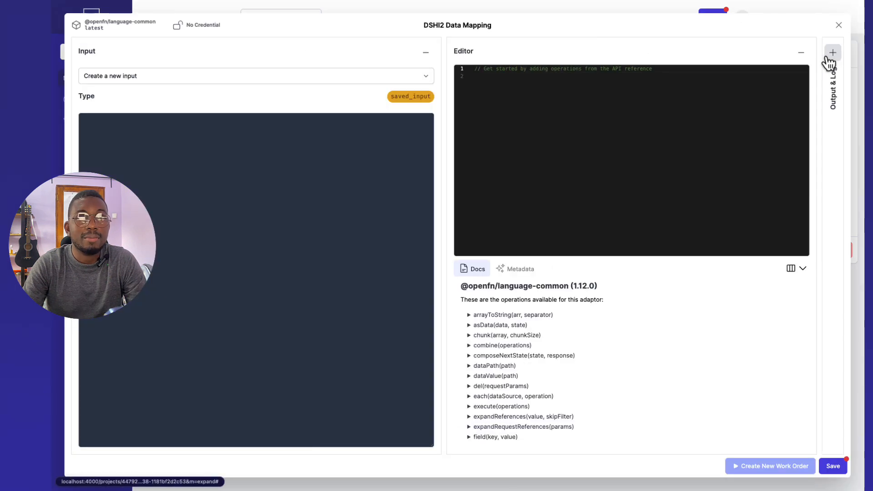